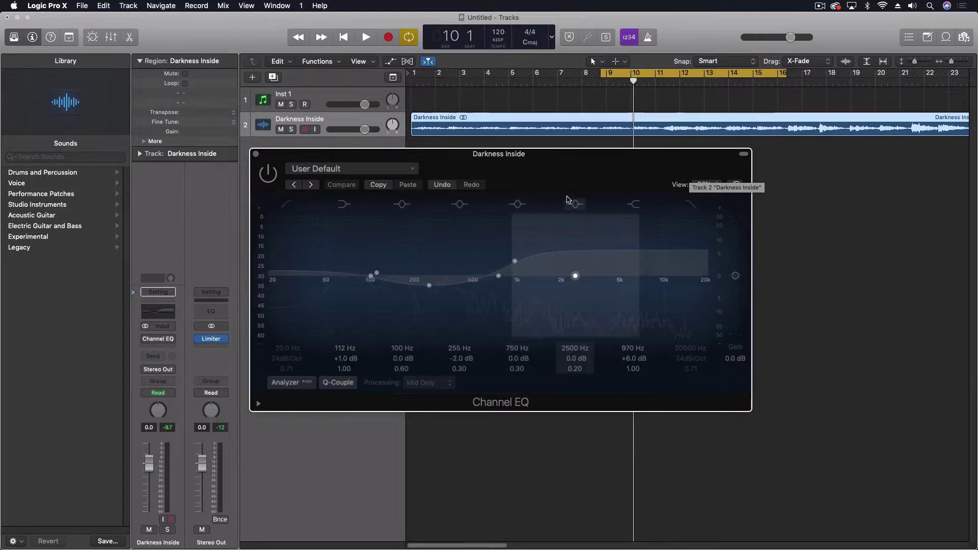
# - Audition the vocal, reposition the Channel EQ window, and leave its processing on Mid Only
pyautogui.press('space')
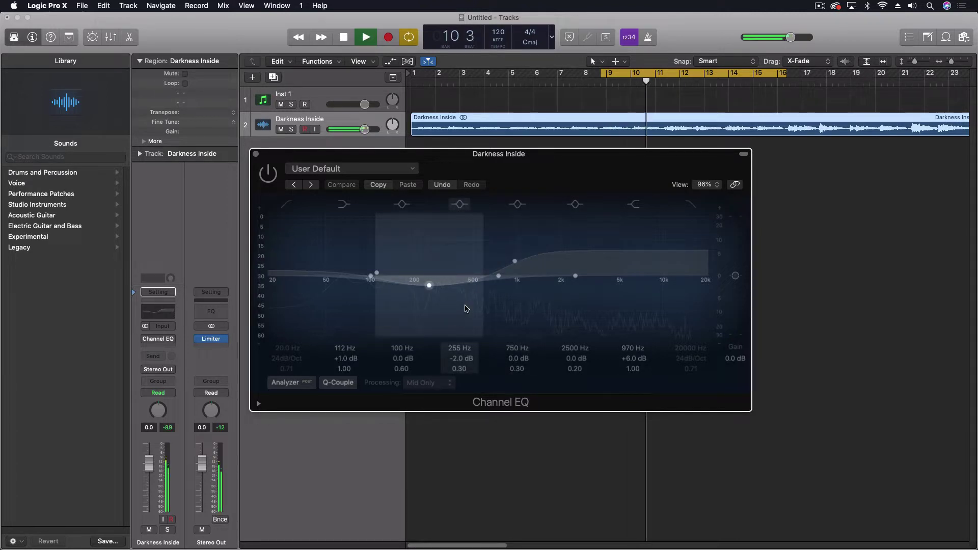
pyautogui.press('space')
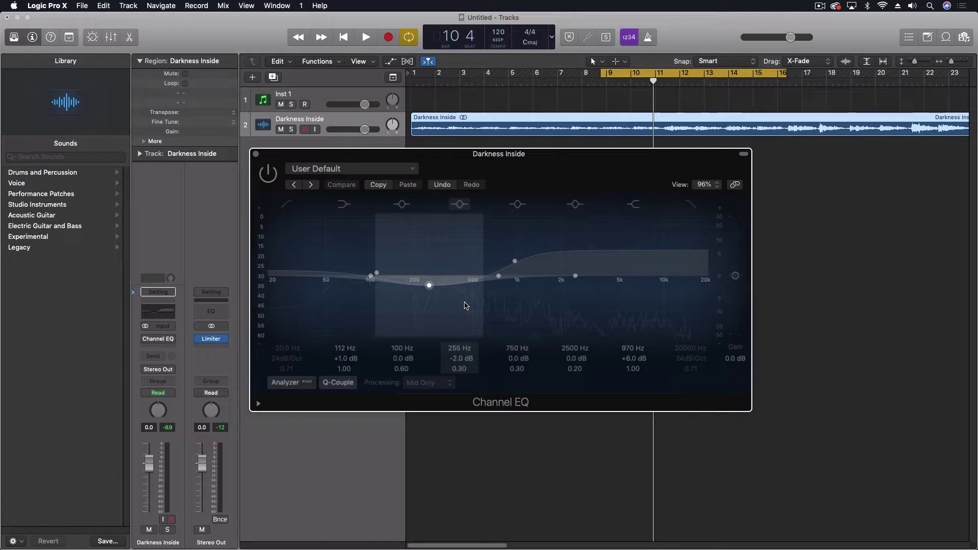
pyautogui.moveTo(448, 170); pyautogui.dragTo(456, 168)
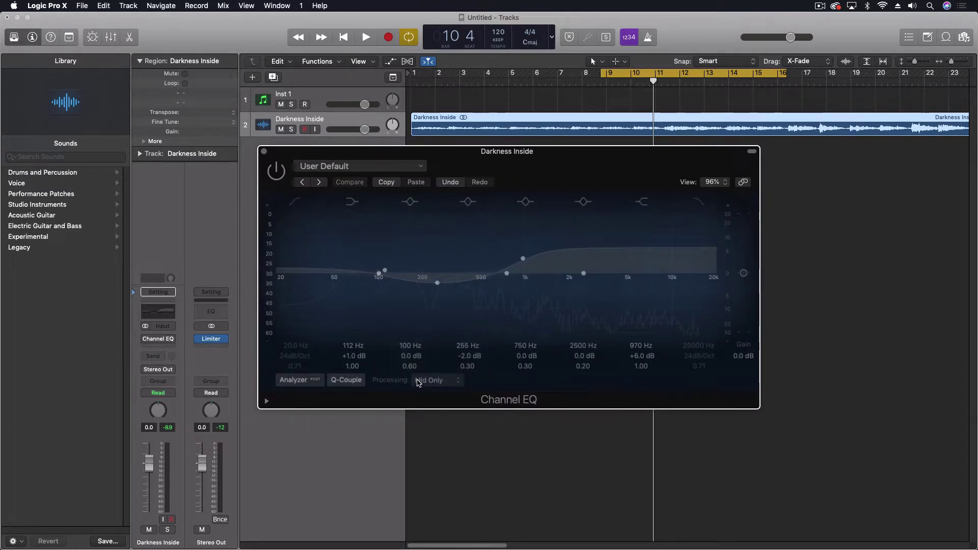
pyautogui.click(439, 383)
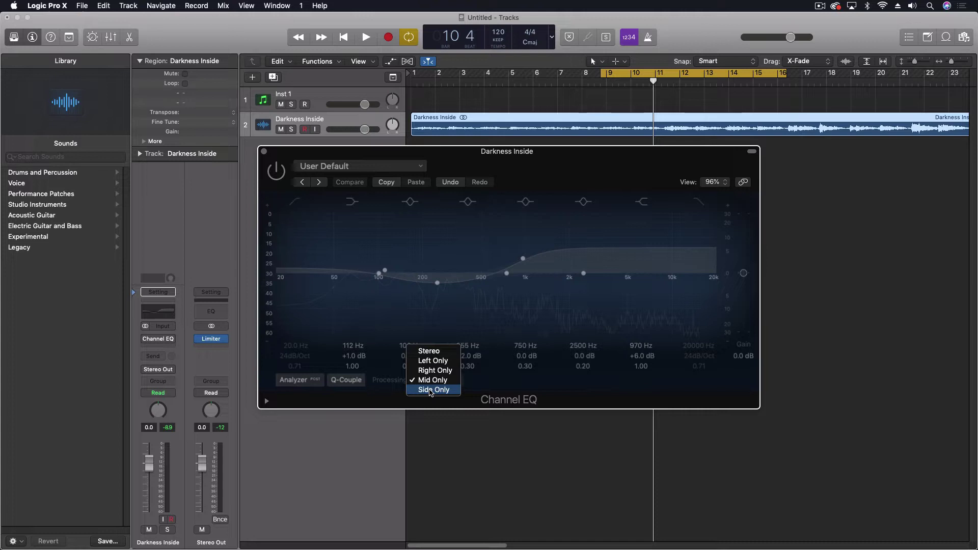
pyautogui.click(546, 168)
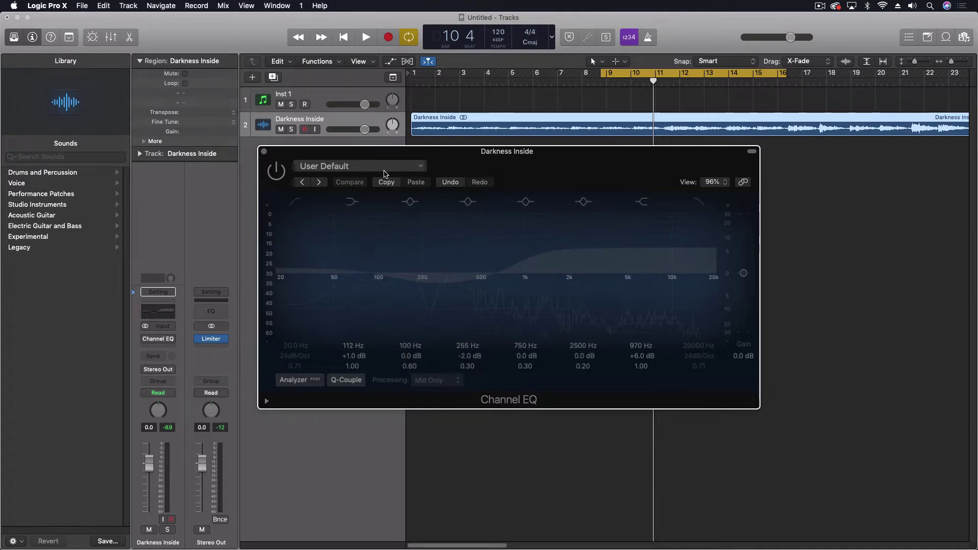
# - Insert a second stereo Channel EQ on Darkness Inside and center its window
pyautogui.click(162, 339)
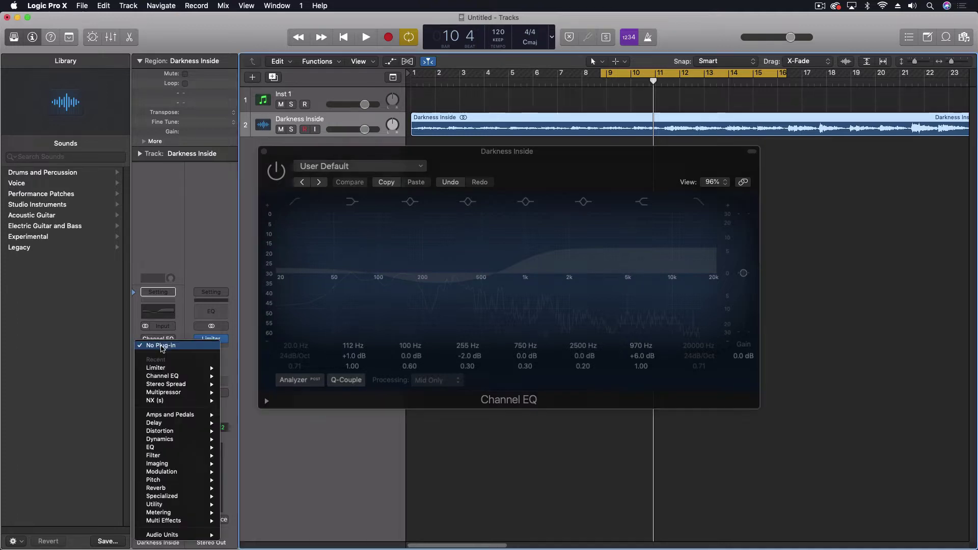
pyautogui.moveTo(166, 376)
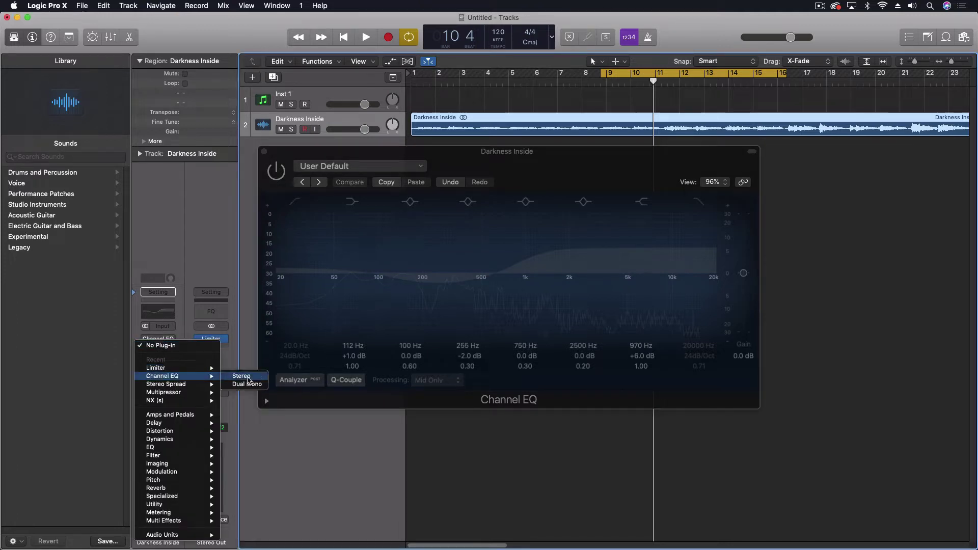
pyautogui.click(242, 376)
pyautogui.moveTo(431, 28); pyautogui.dragTo(736, 205)
# - Set the new EQ to Mid Only with -24 dB output gain, then audition it
pyautogui.click(484, 411)
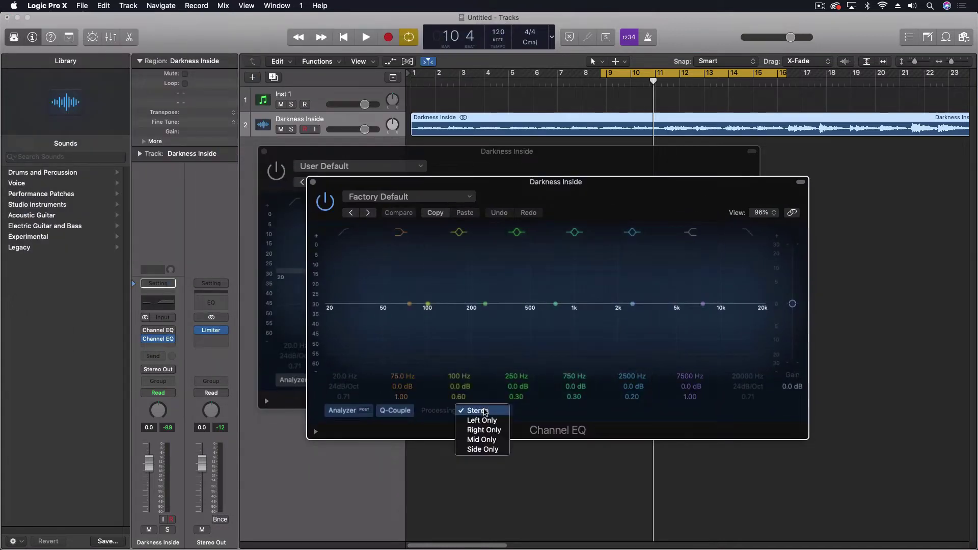
pyautogui.click(482, 440)
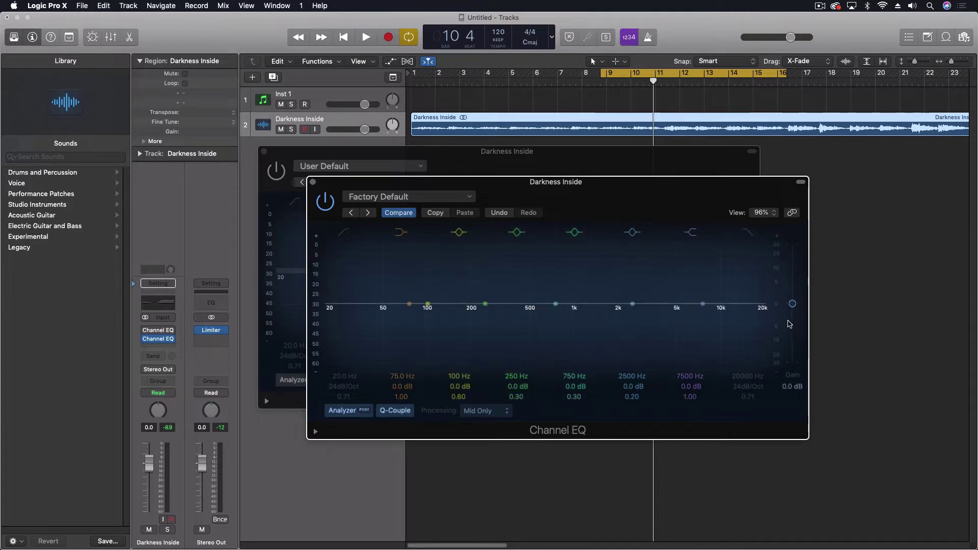
pyautogui.moveTo(792, 304); pyautogui.dragTo(792, 362)
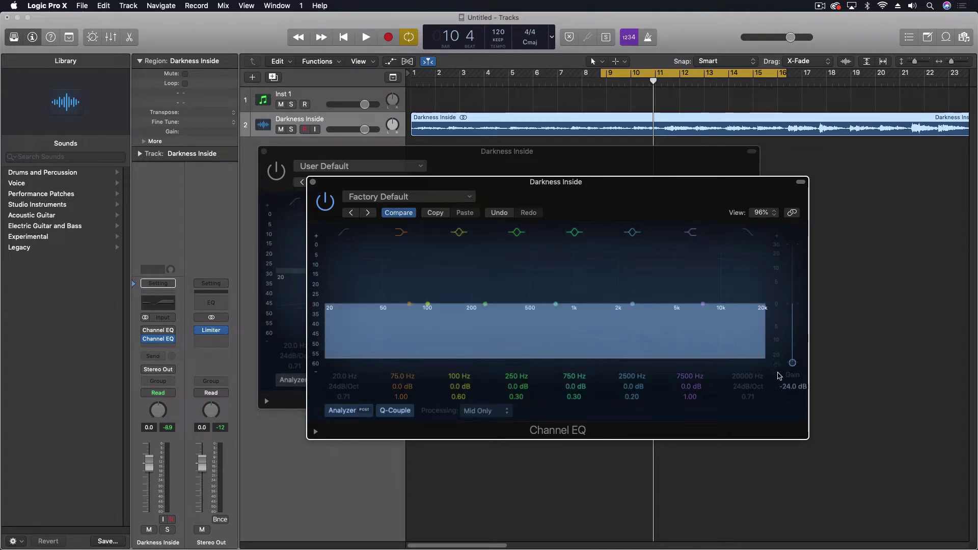
pyautogui.press('space')
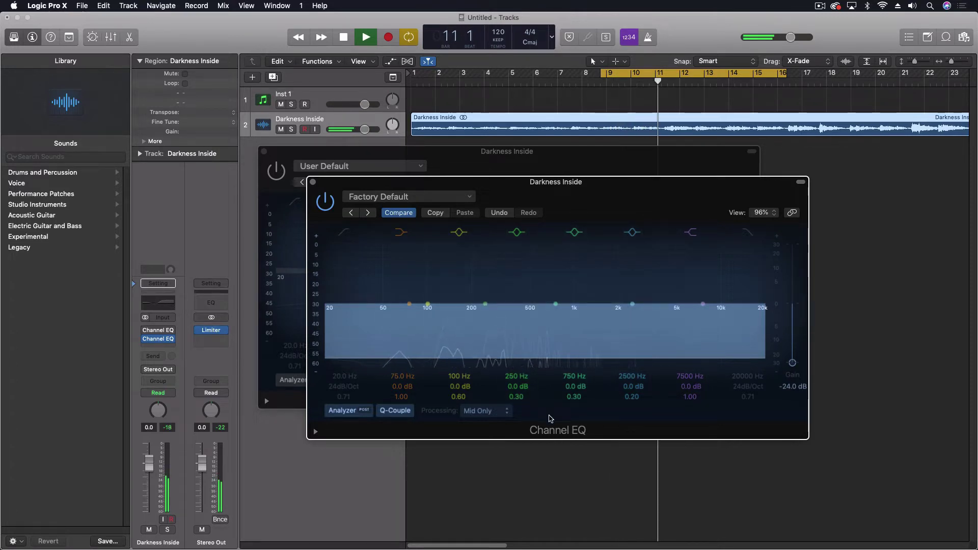
pyautogui.press('space')
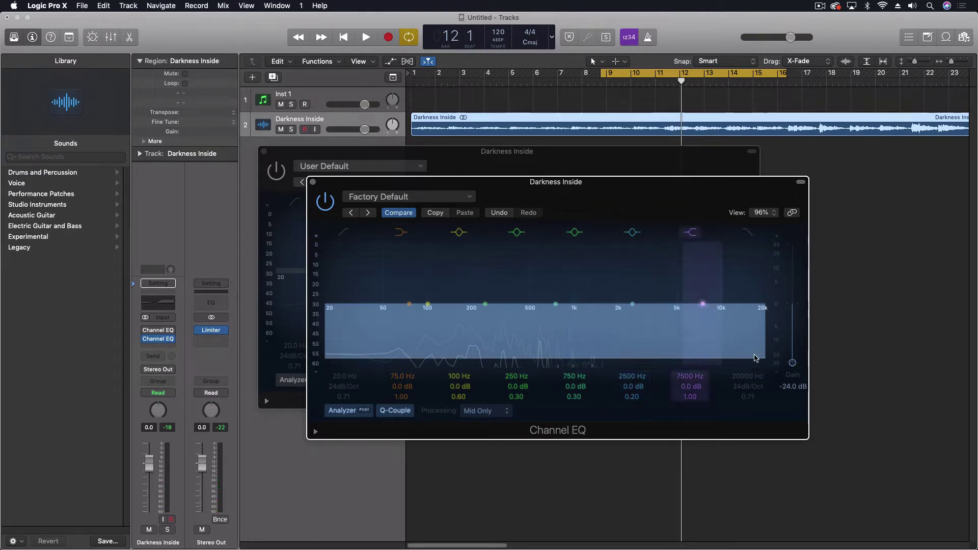
# - Insert a third stereo Channel EQ and arrange the overlapping EQ windows
pyautogui.click(149, 343)
pyautogui.moveTo(159, 368)
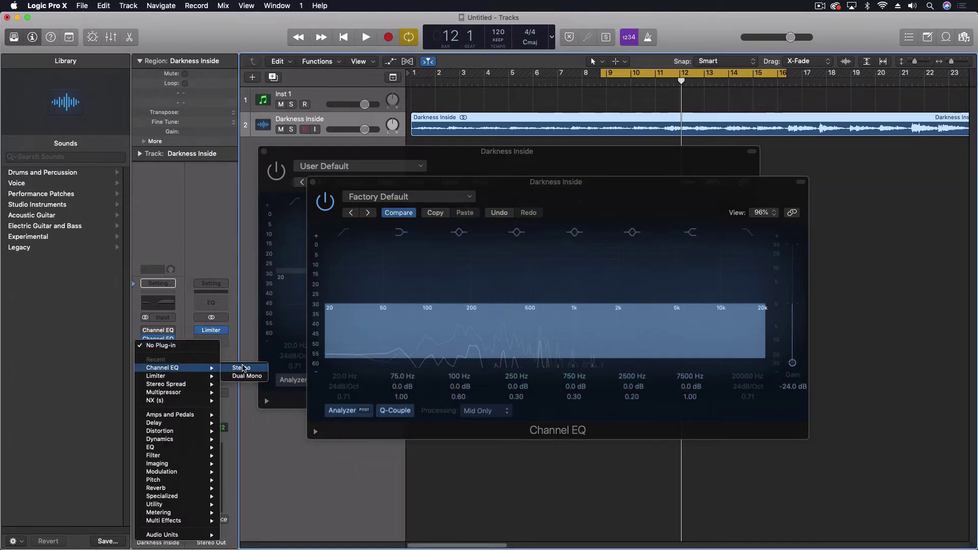
pyautogui.click(242, 368)
pyautogui.moveTo(335, 46); pyautogui.dragTo(687, 287)
pyautogui.click(332, 212)
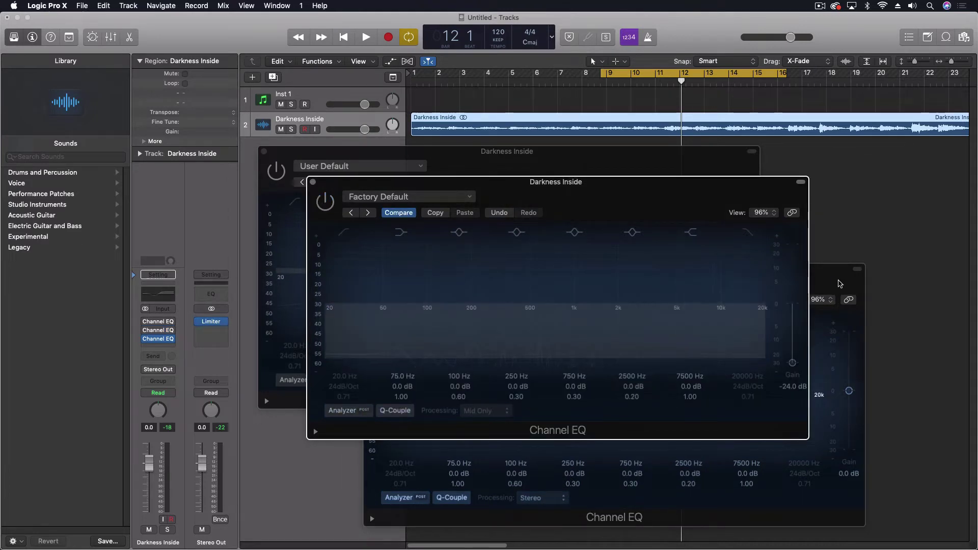
pyautogui.moveTo(839, 284); pyautogui.dragTo(801, 237)
# - Set the third EQ to Side Only with -24 dB output gain, then audition it
pyautogui.click(500, 451)
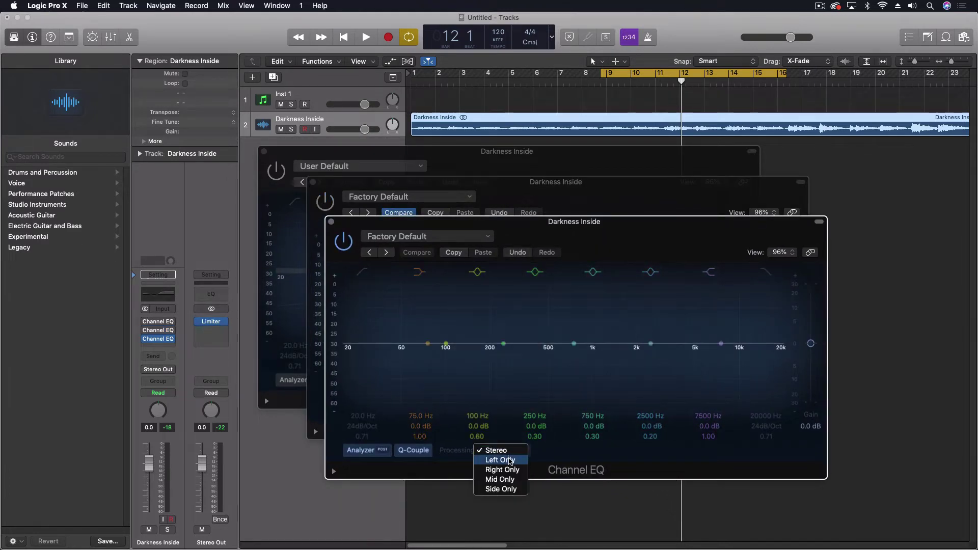
pyautogui.click(507, 490)
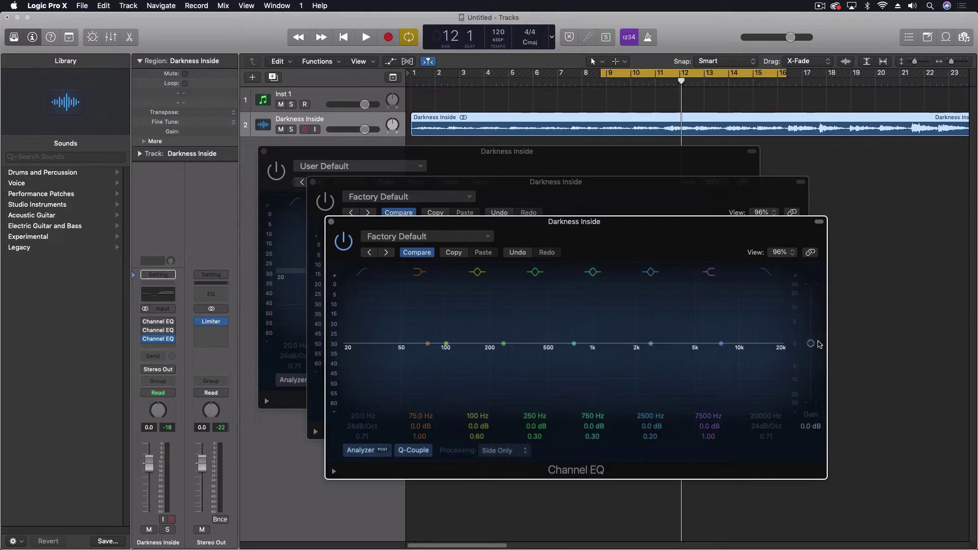
pyautogui.moveTo(811, 344); pyautogui.dragTo(811, 402)
pyautogui.press('space')
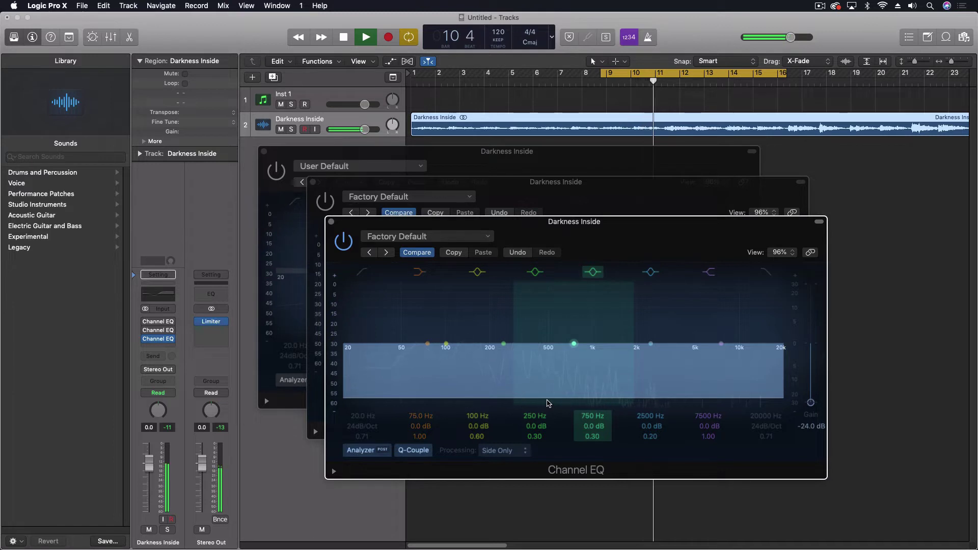
pyautogui.press('space')
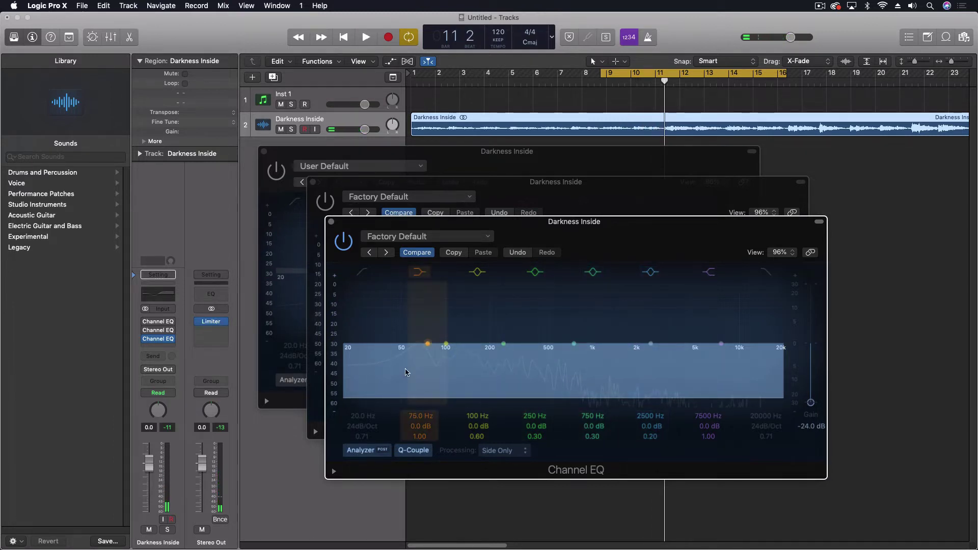
# - Compare the original Mid Only EQ against bypass during playback, leaving it switched on
pyautogui.click(359, 172)
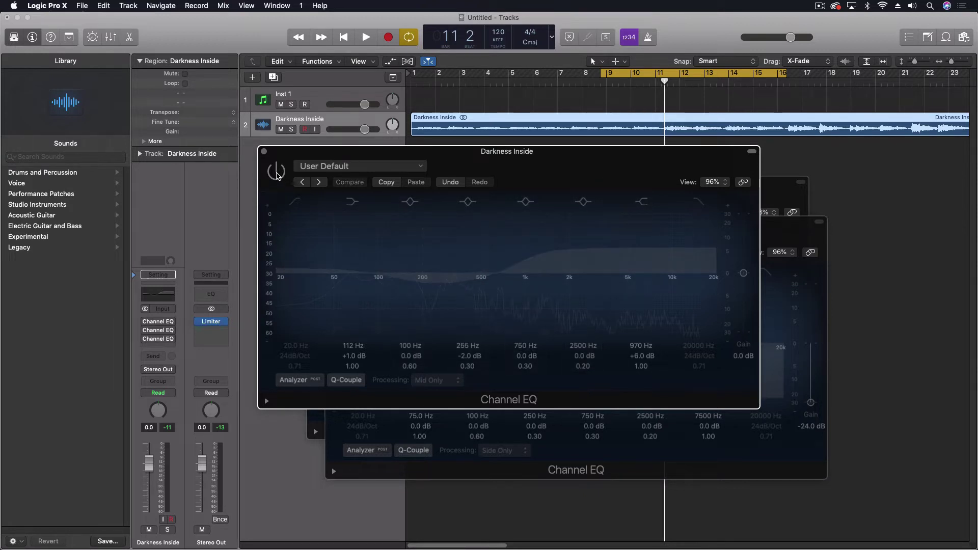
pyautogui.click(276, 171)
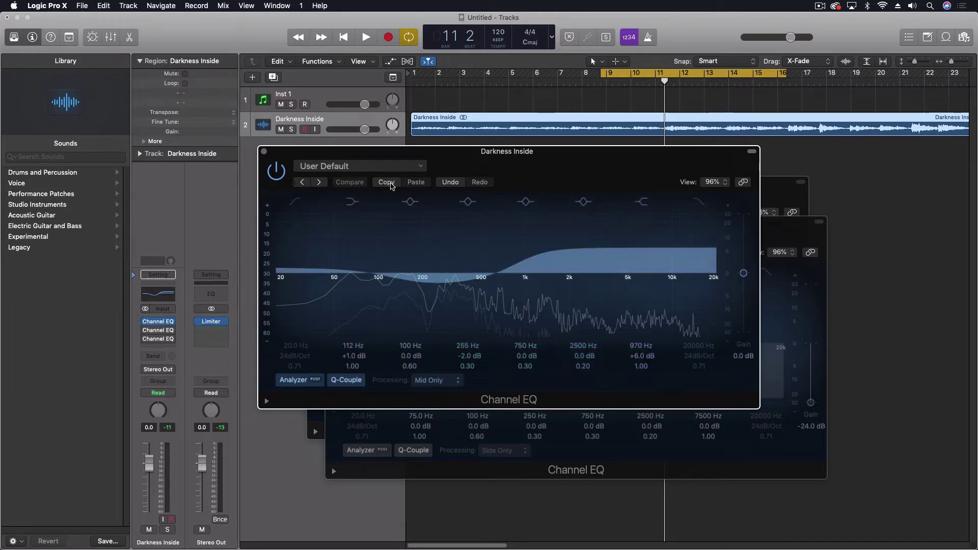
pyautogui.press('space')
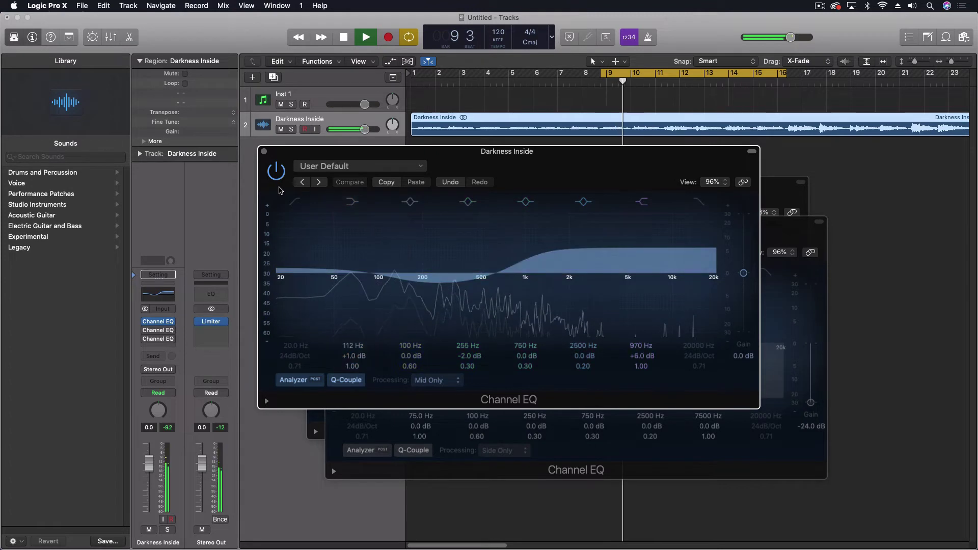
pyautogui.click(280, 177)
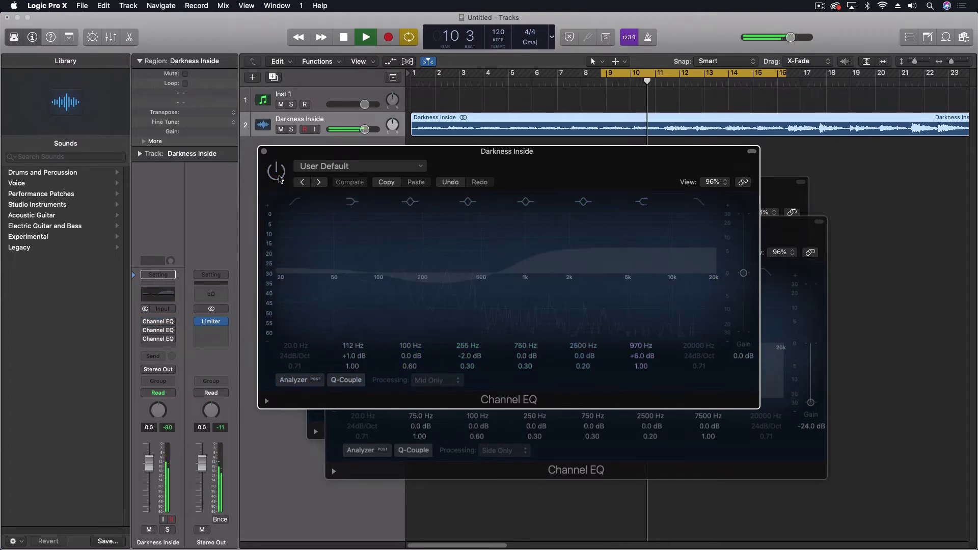
pyautogui.click(280, 178)
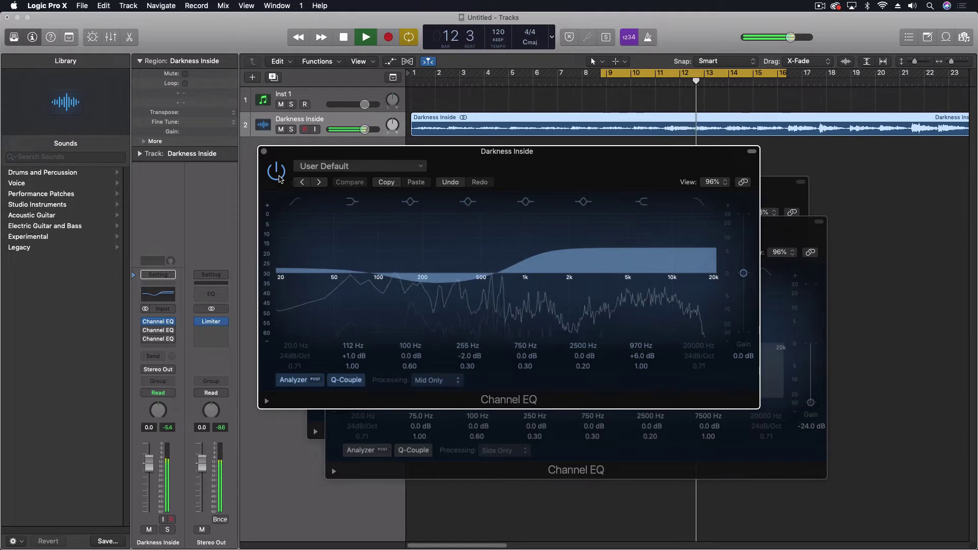
pyautogui.click(279, 178)
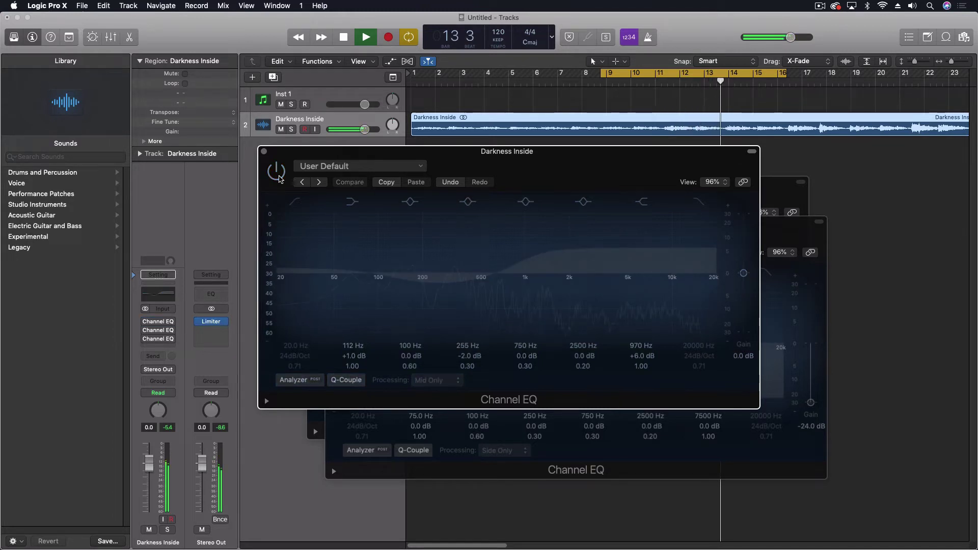
pyautogui.click(279, 178)
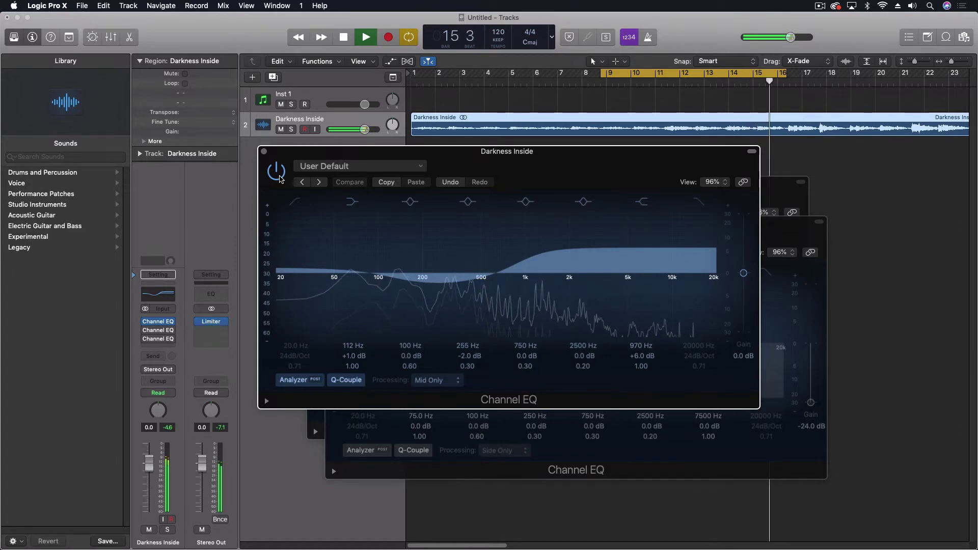
pyautogui.press('space')
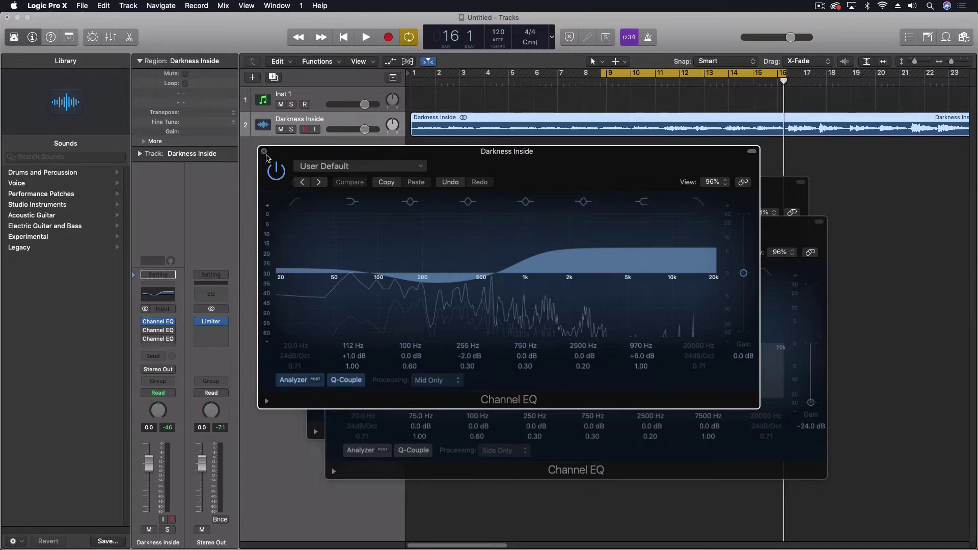
# - Switch the first EQ to Side Only and move its shelf band to 540 Hz, +16 dB
pyautogui.click(436, 380)
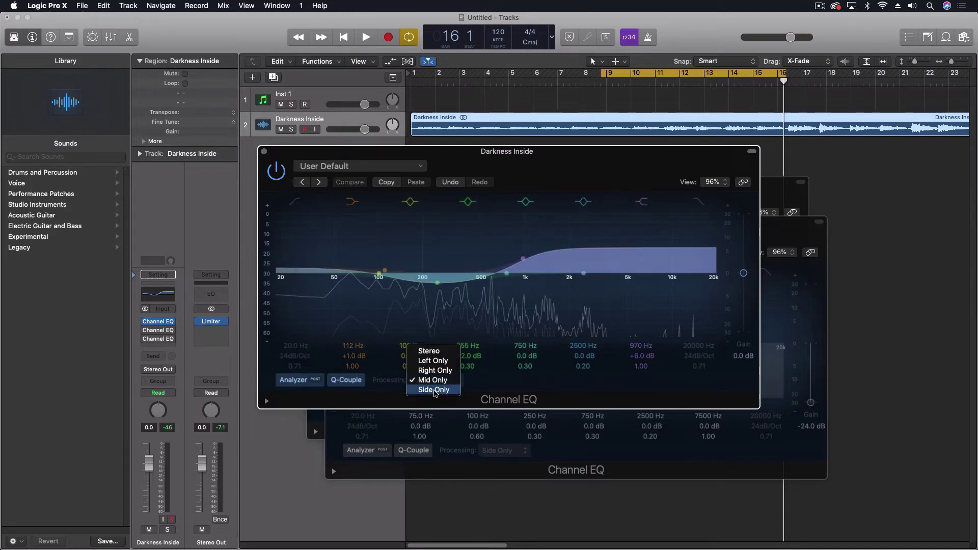
pyautogui.click(435, 391)
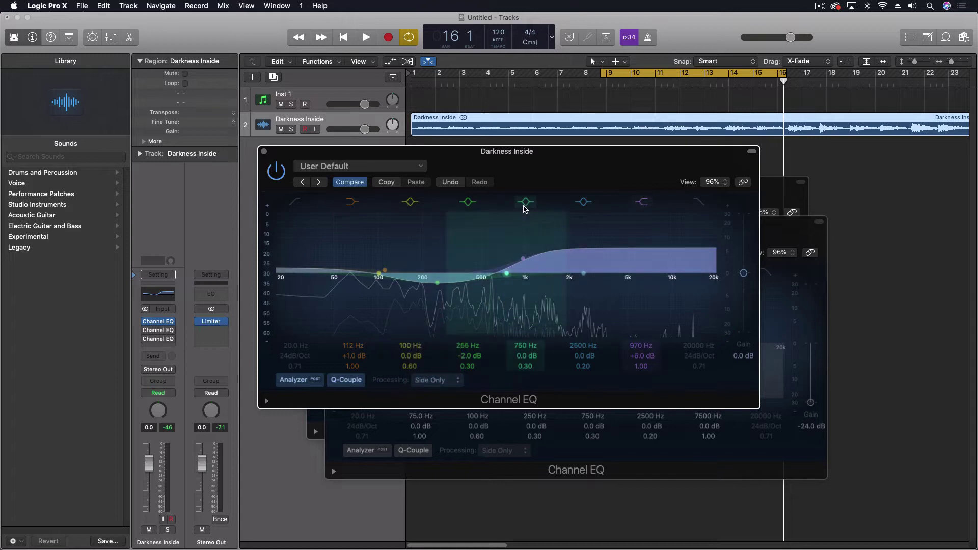
pyautogui.press('space')
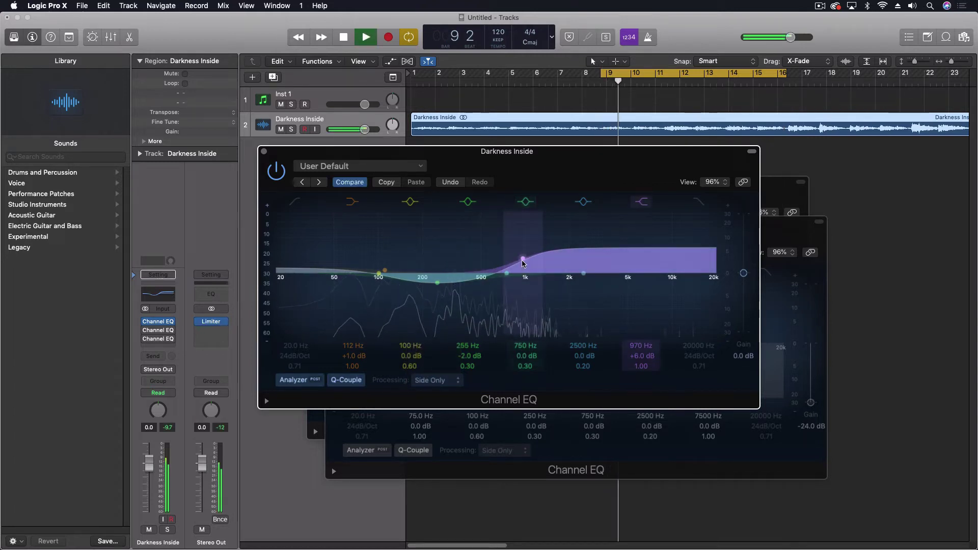
pyautogui.moveTo(522, 253); pyautogui.dragTo(484, 245)
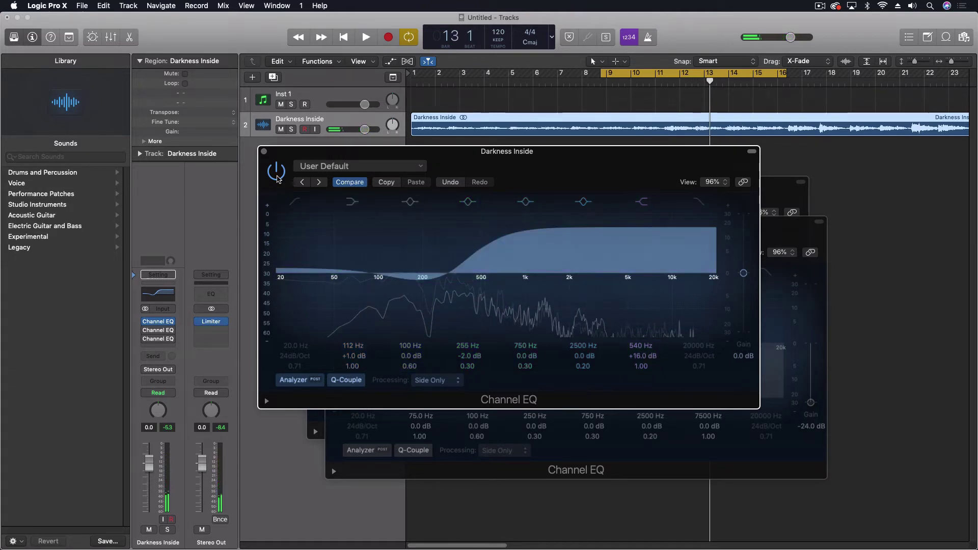
pyautogui.click(787, 237)
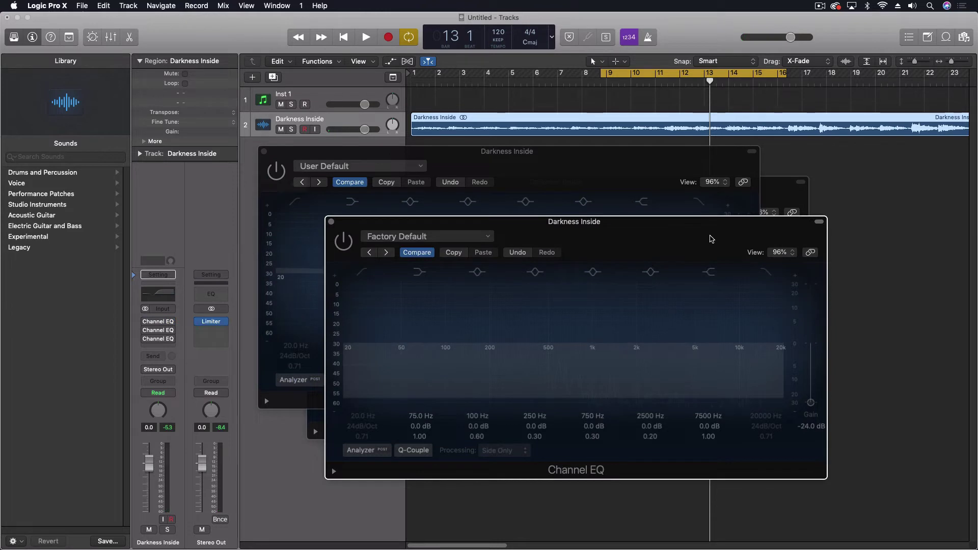
# - Switch on the Mid Only Factory Default EQ and set its output gain to 0.0 dB
pyautogui.click(778, 191)
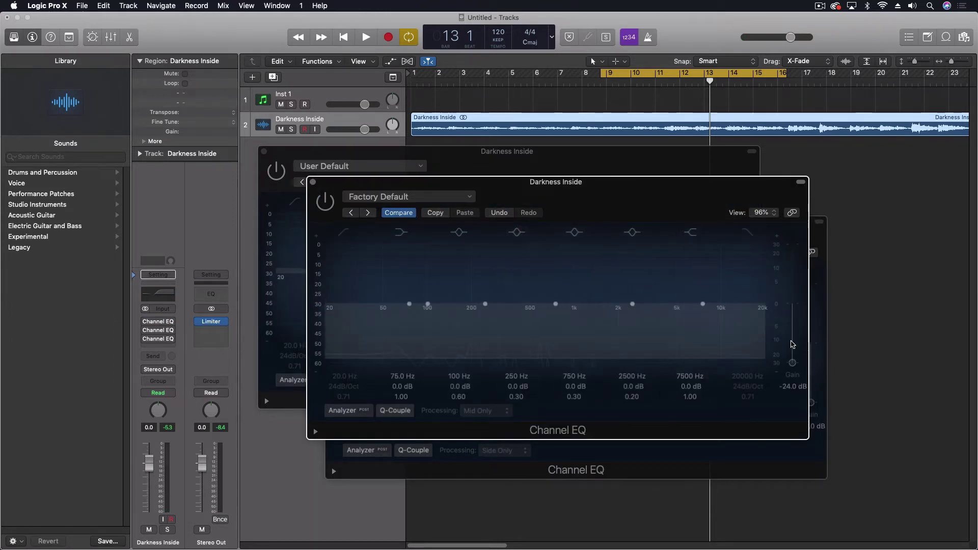
pyautogui.moveTo(793, 365); pyautogui.dragTo(785, 260)
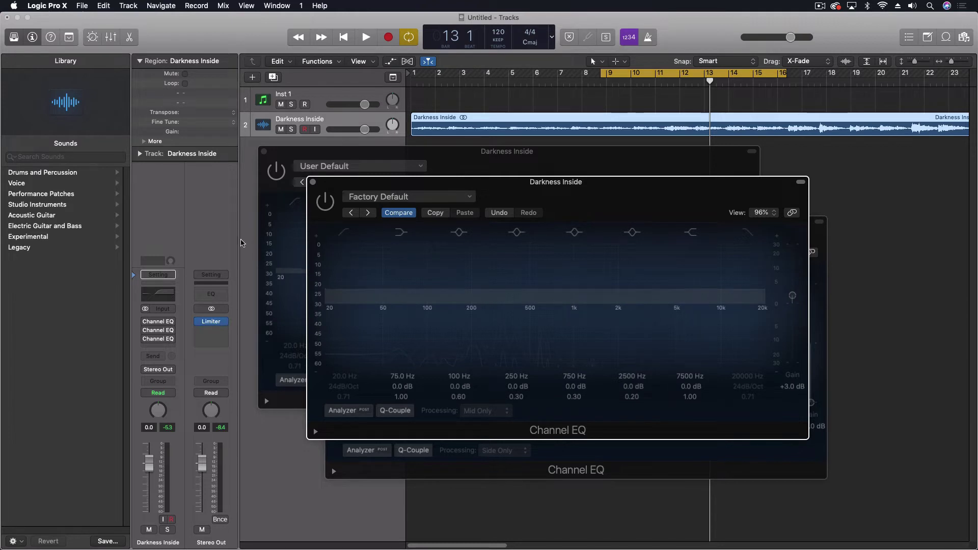
pyautogui.press('space')
pyautogui.click(325, 201)
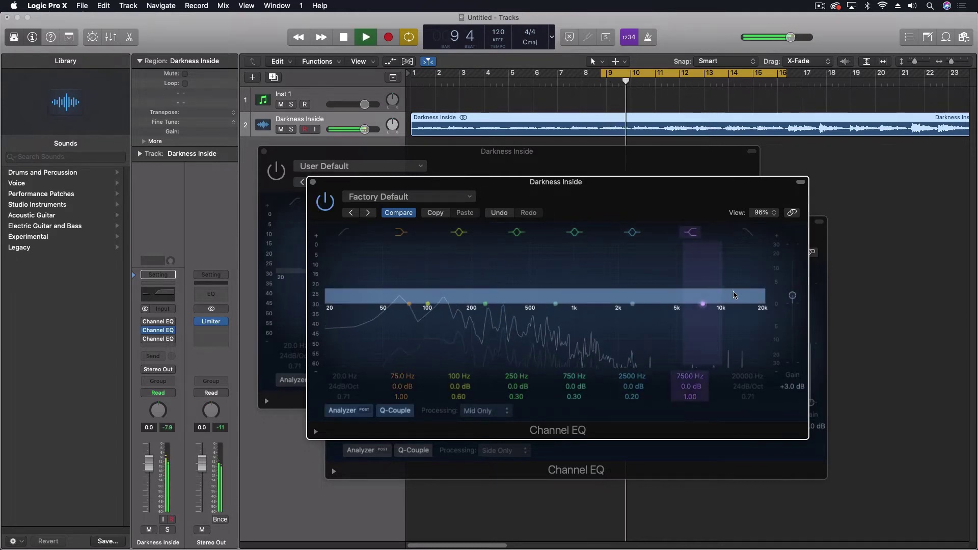
pyautogui.moveTo(793, 300)
pyautogui.mouseDown()
pyautogui.moveTo(791, 286)
pyautogui.moveTo(790, 308)
pyautogui.mouseUp()
pyautogui.press('space')
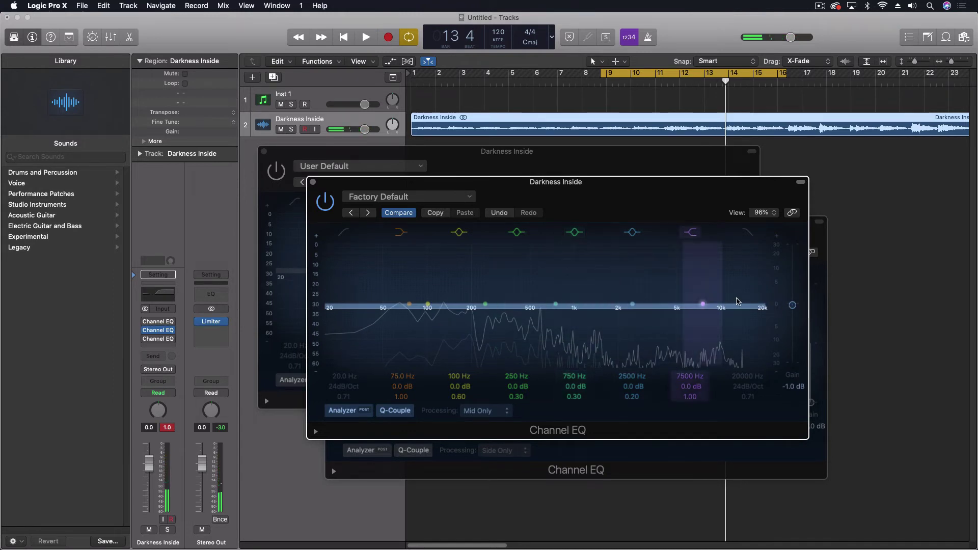
pyautogui.moveTo(792, 310); pyautogui.dragTo(792, 306)
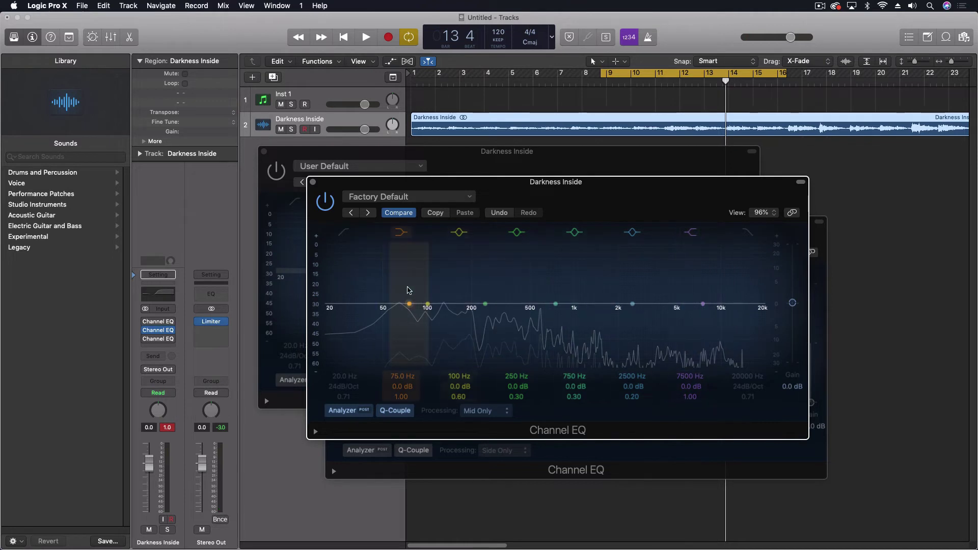
# - Move the low shelf to cut 126 Hz by 4.0 dB on the Mid Only EQ
pyautogui.moveTo(409, 306); pyautogui.dragTo(442, 319)
pyautogui.press('space')
pyautogui.press('space')
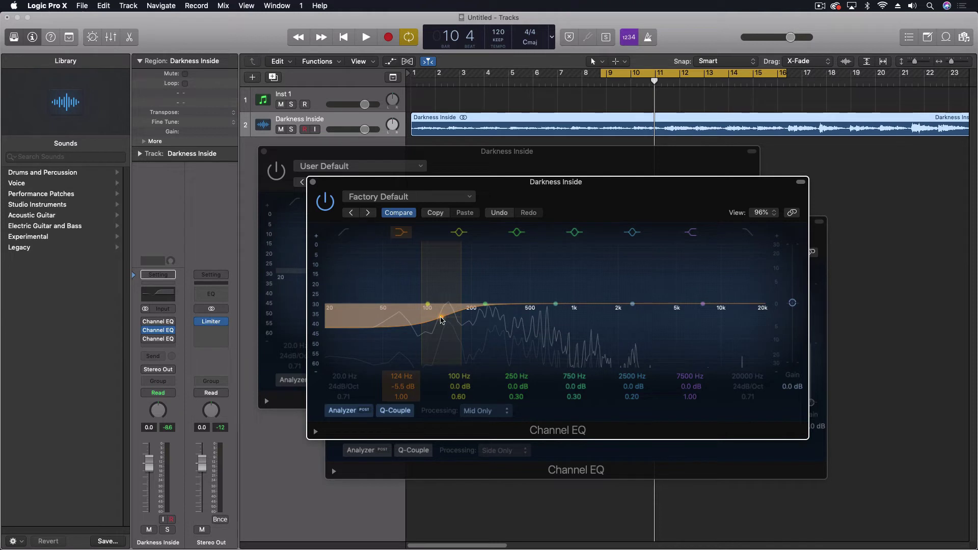
pyautogui.moveTo(441, 319); pyautogui.dragTo(443, 315)
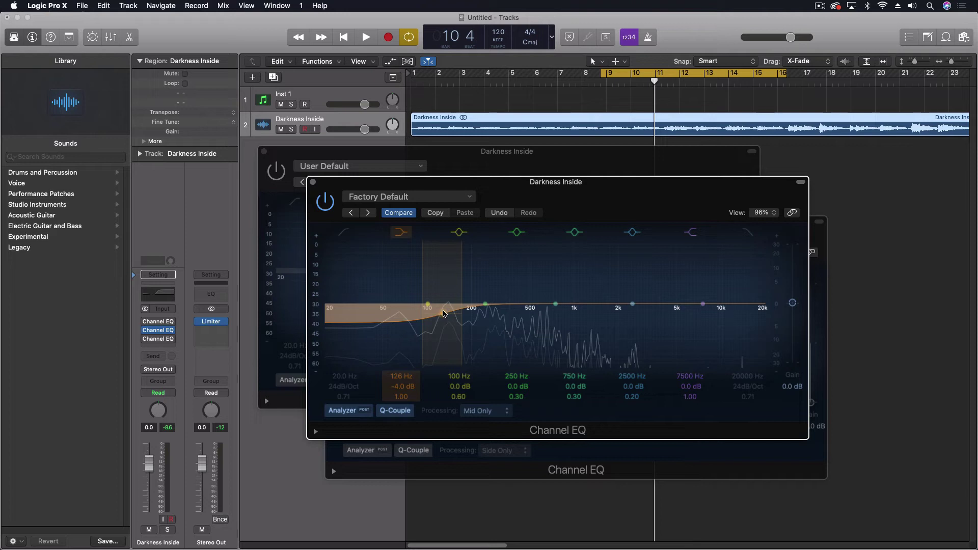
pyautogui.press('space')
# - Lower the high shelf to 1080 Hz with a +4.5 dB boost
pyautogui.moveTo(693, 308); pyautogui.dragTo(617, 298)
pyautogui.moveTo(555, 304); pyautogui.dragTo(548, 310)
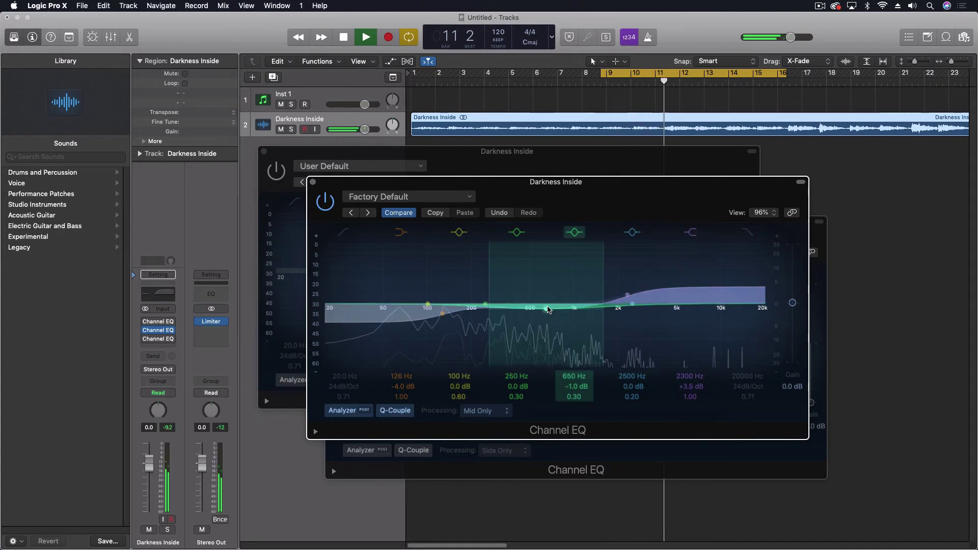
pyautogui.moveTo(628, 295); pyautogui.dragTo(579, 293)
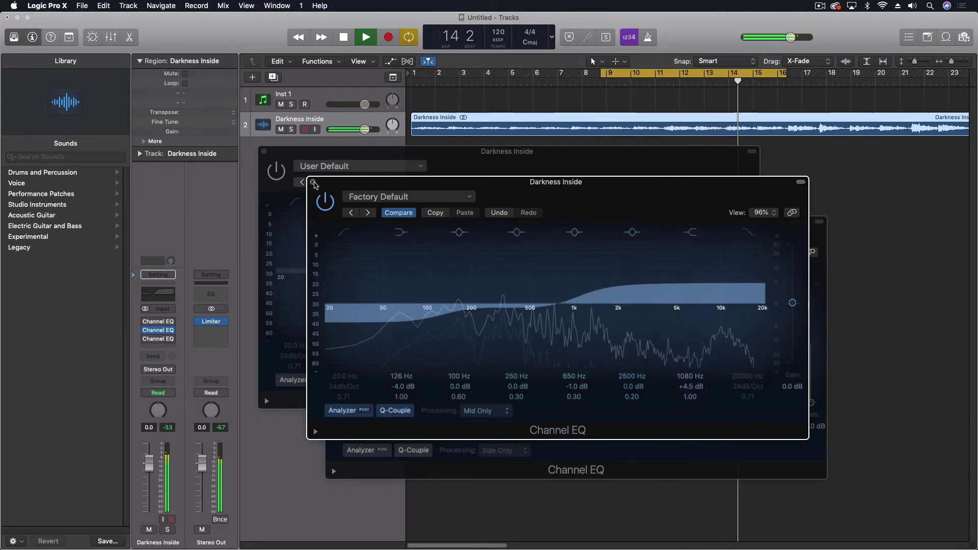
pyautogui.click(665, 459)
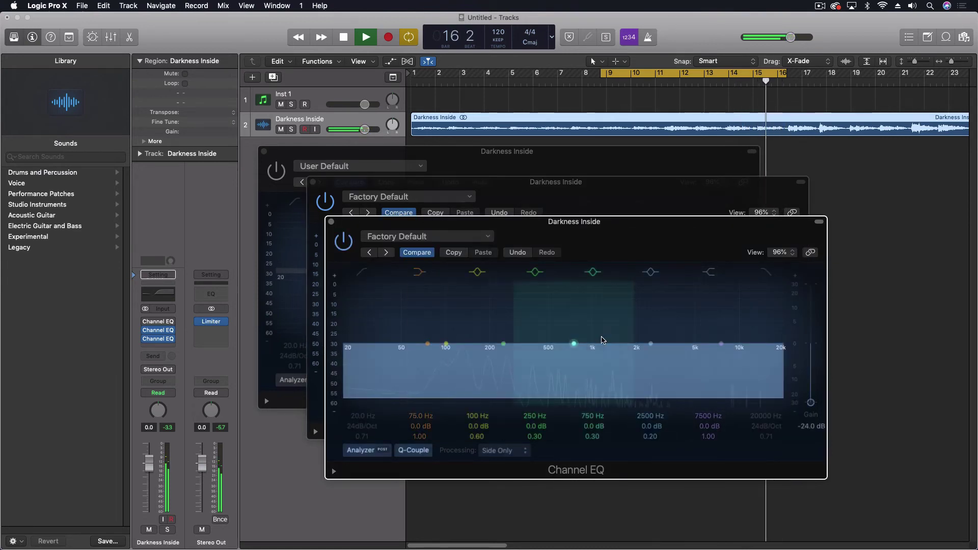
# - Drag the Side Only EQ's output gain from −24 dB up to +1.5 dB
pyautogui.moveTo(811, 403); pyautogui.dragTo(809, 343)
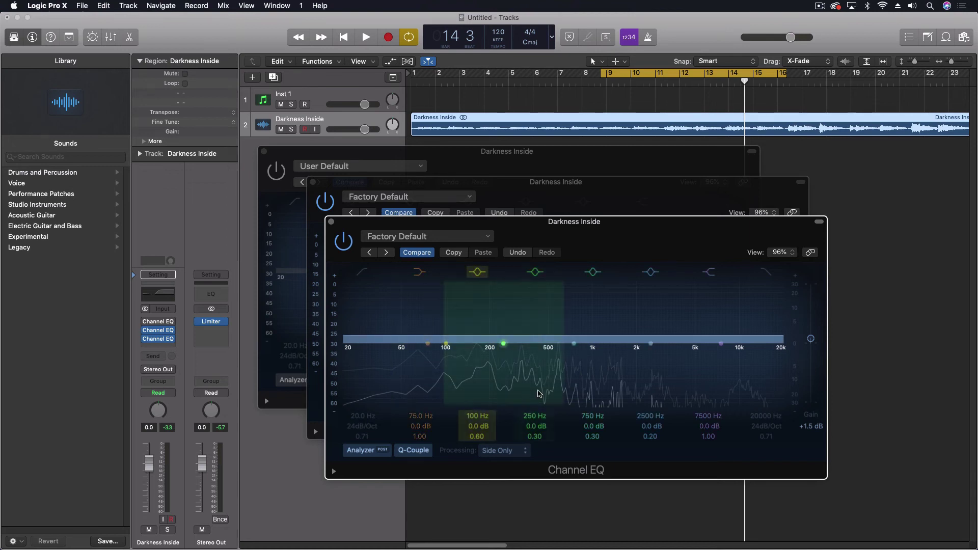
pyautogui.click(514, 452)
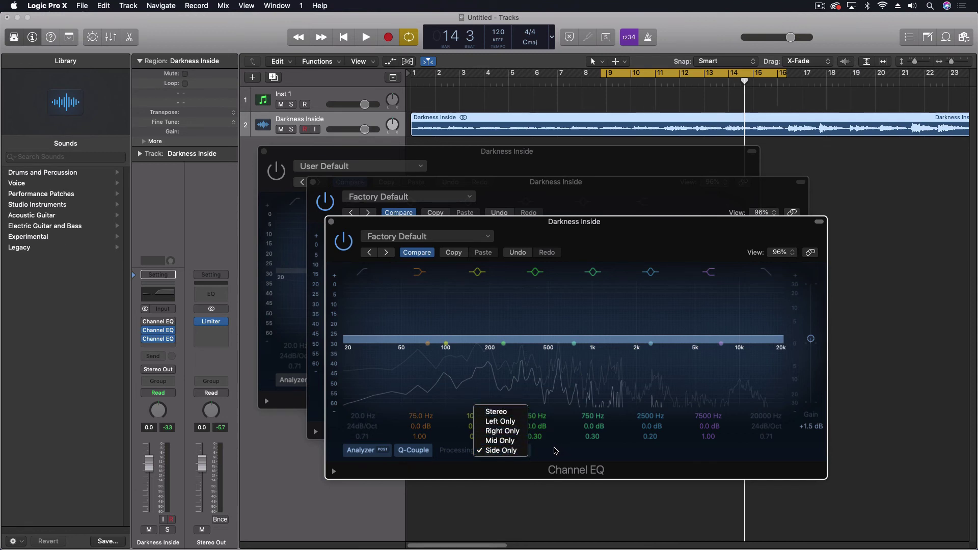
pyautogui.click(499, 454)
pyautogui.click(499, 454)
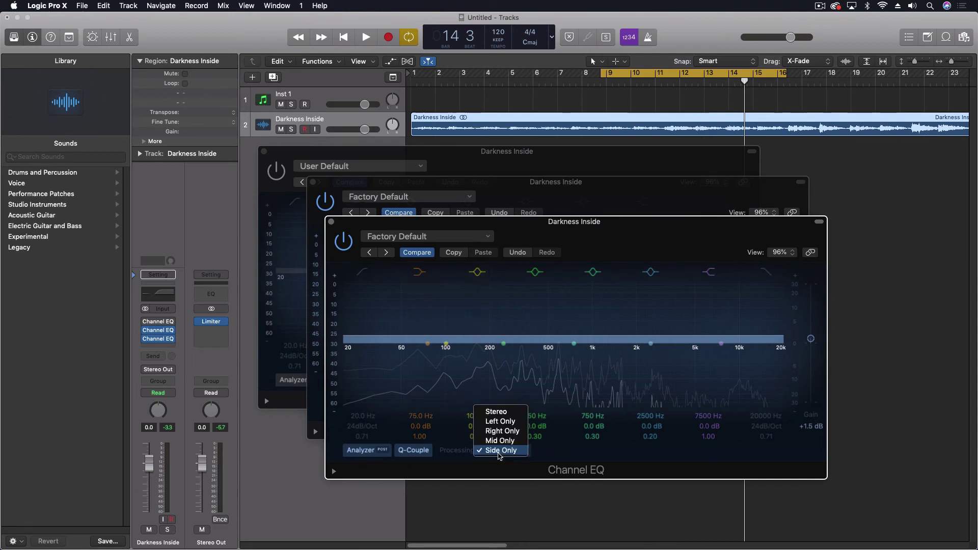
pyautogui.click(500, 454)
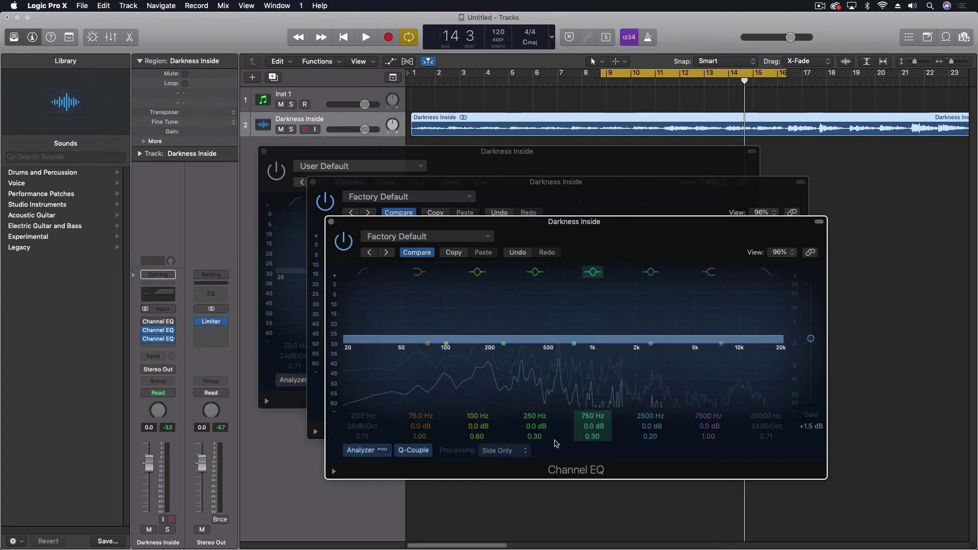
pyautogui.click(502, 451)
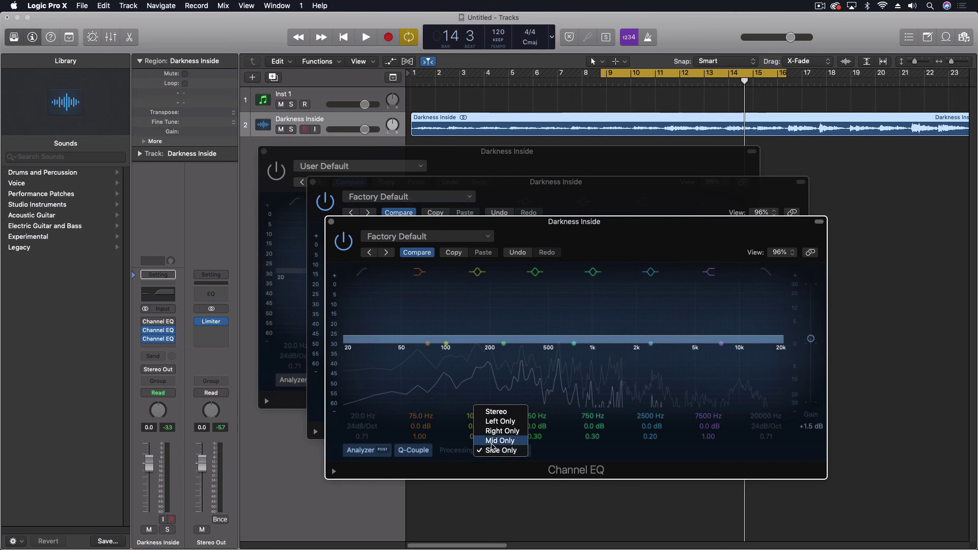
pyautogui.click(584, 232)
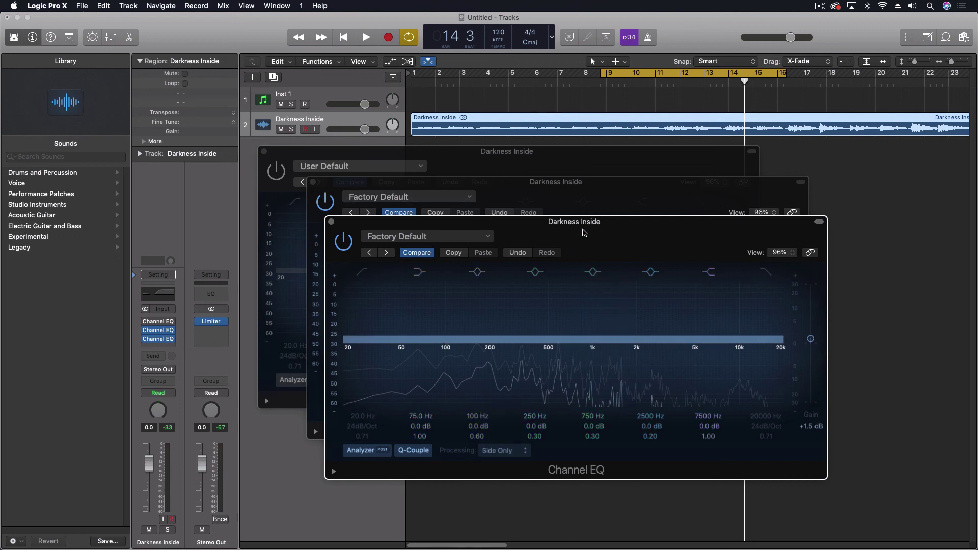